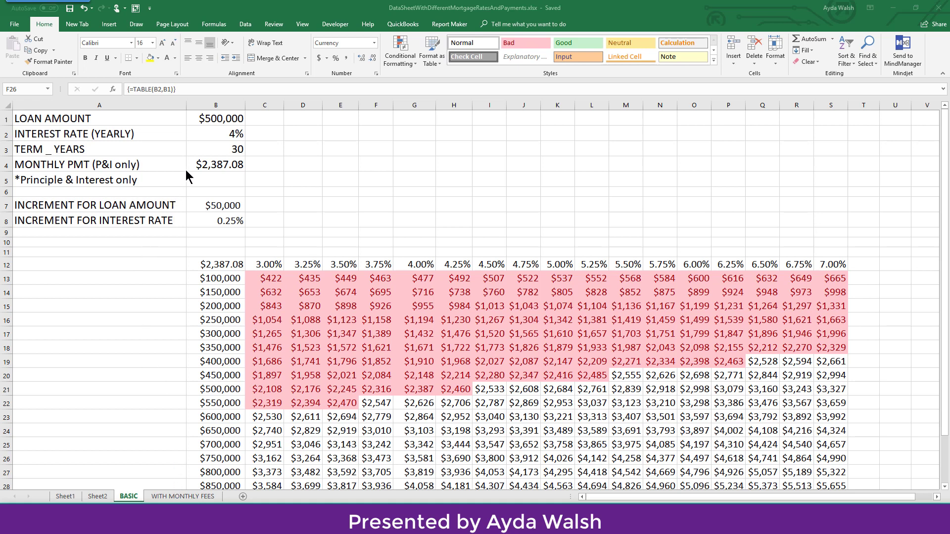
- Show the top of the WITH MONTHLY FEES sheet with its $954.58 of other monthly payments
{"action": "left_click", "coordinate": [167, 498]}
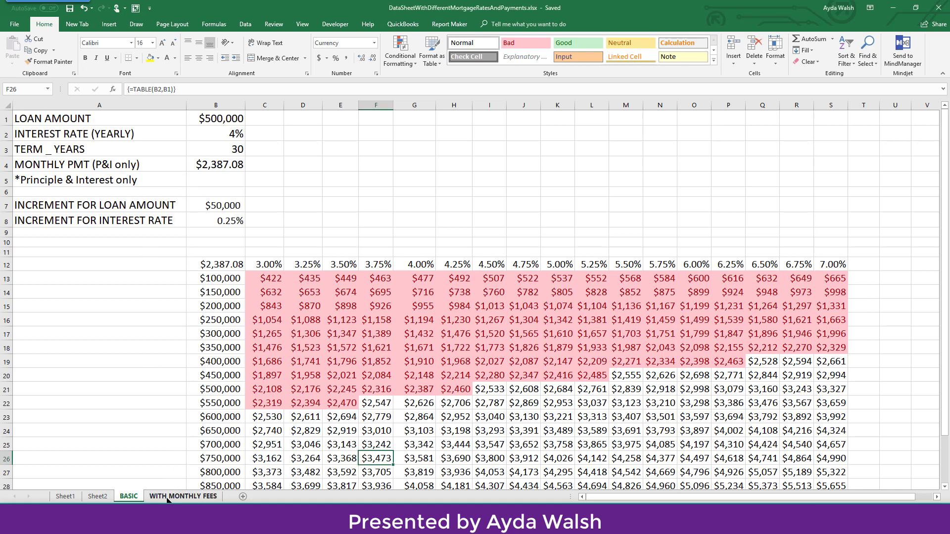
{"action": "left_click", "coordinate": [167, 497]}
{"action": "scroll", "coordinate": [328, 288], "scroll_direction": "up", "scroll_amount": 2}
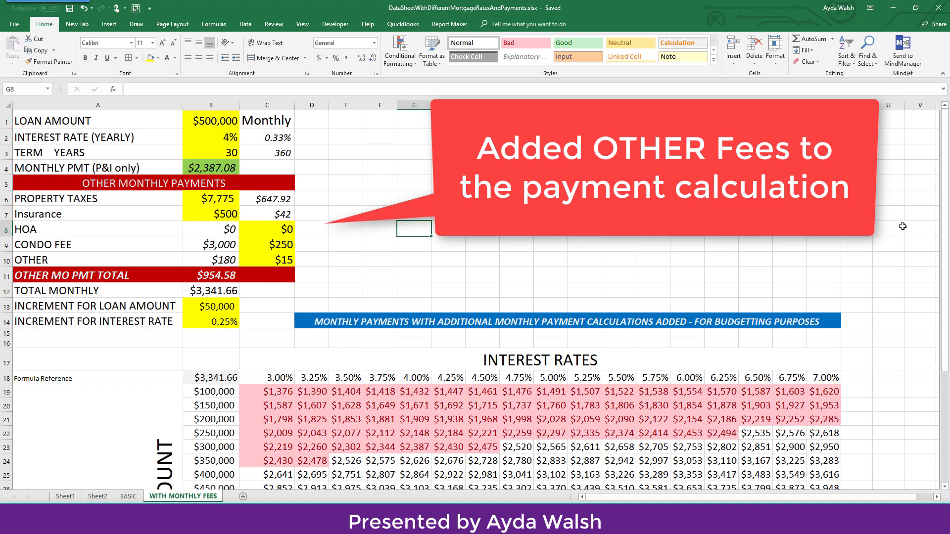
{"action": "left_click", "coordinate": [130, 185]}
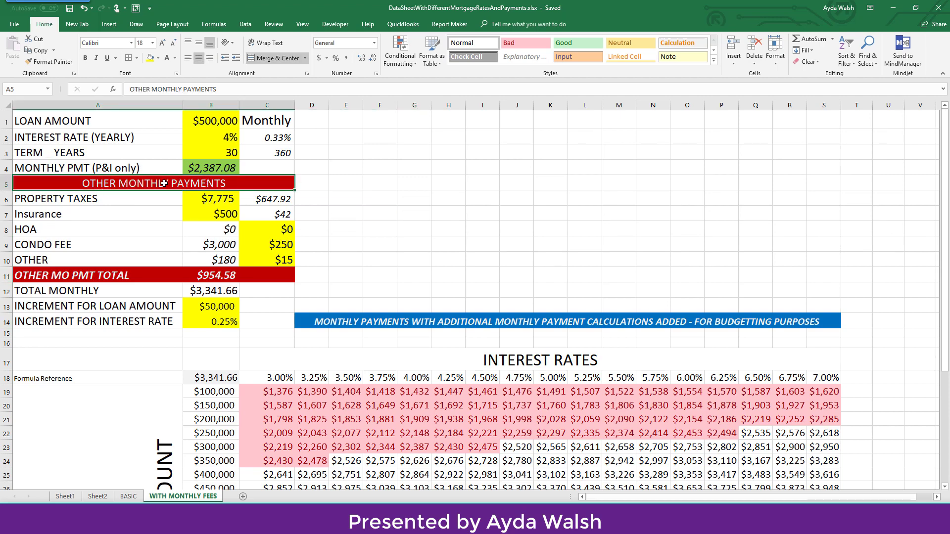
{"action": "left_click_drag", "start_coordinate": [70, 199], "coordinate": [209, 197]}
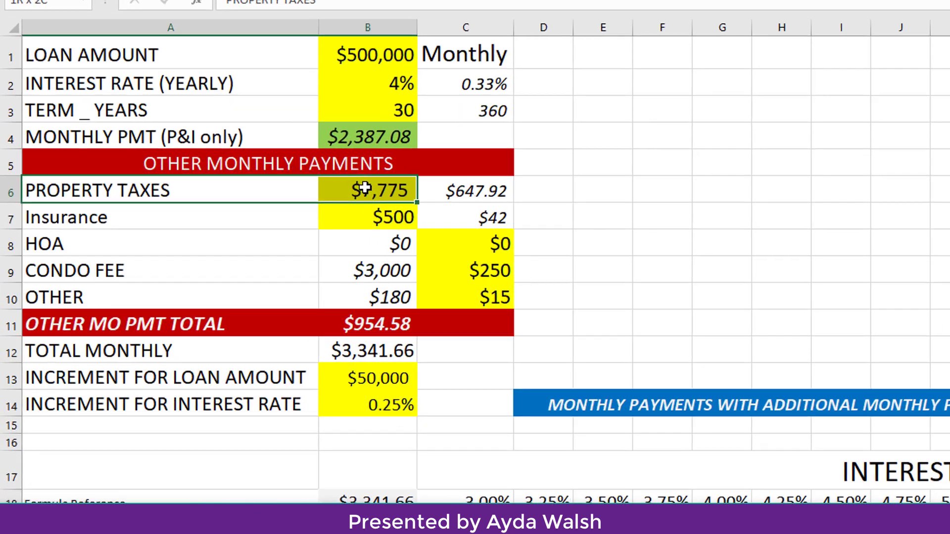
{"action": "left_click_drag", "start_coordinate": [364, 188], "coordinate": [391, 190]}
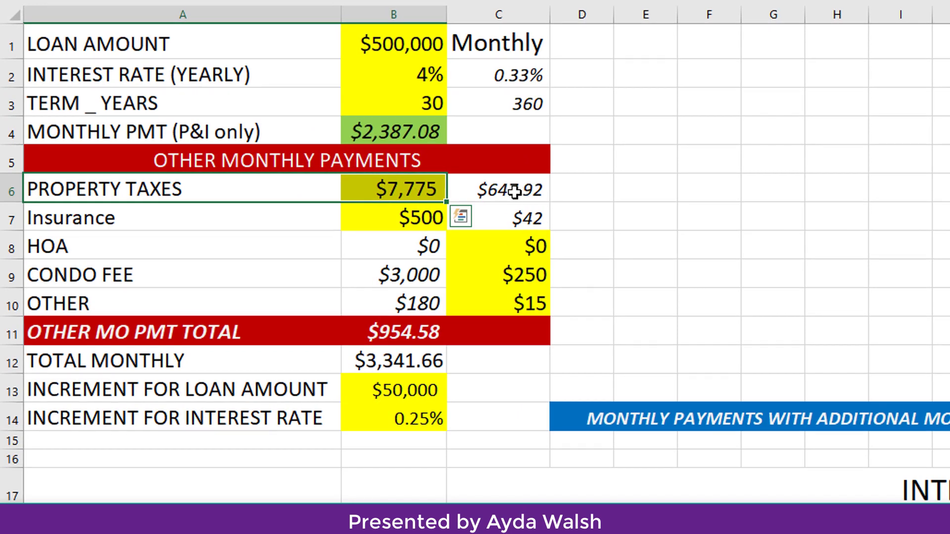
{"action": "left_click_drag", "start_coordinate": [104, 220], "coordinate": [392, 216]}
{"action": "left_click", "coordinate": [418, 218]}
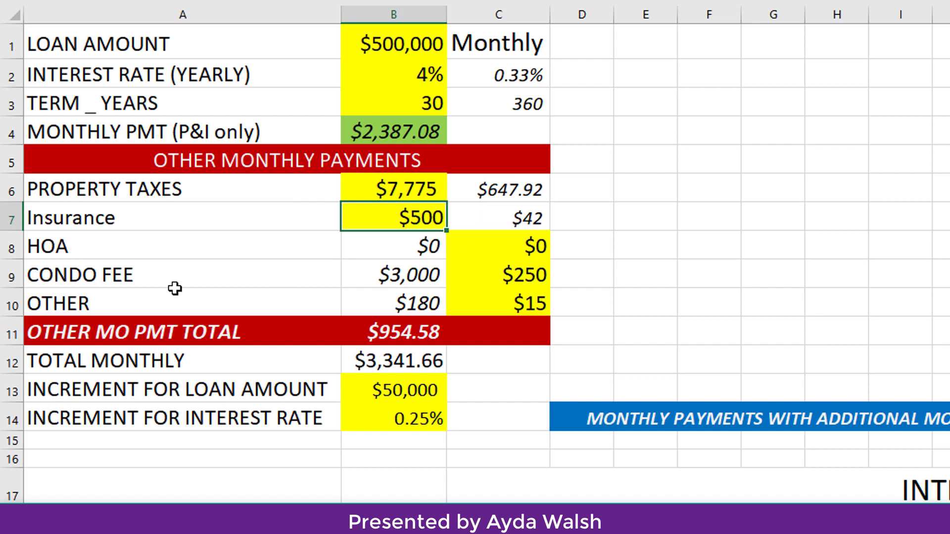
{"action": "left_click_drag", "start_coordinate": [77, 246], "coordinate": [365, 302]}
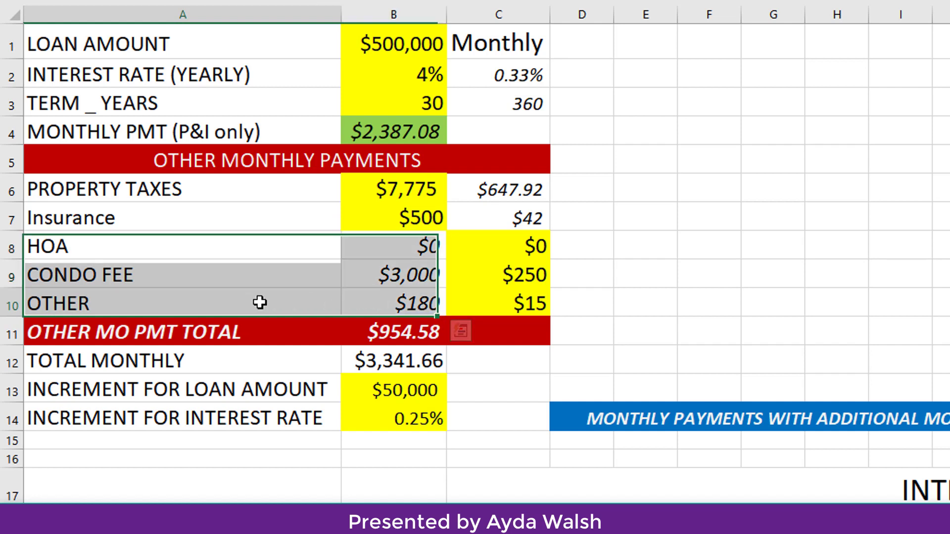
{"action": "left_click", "coordinate": [373, 302]}
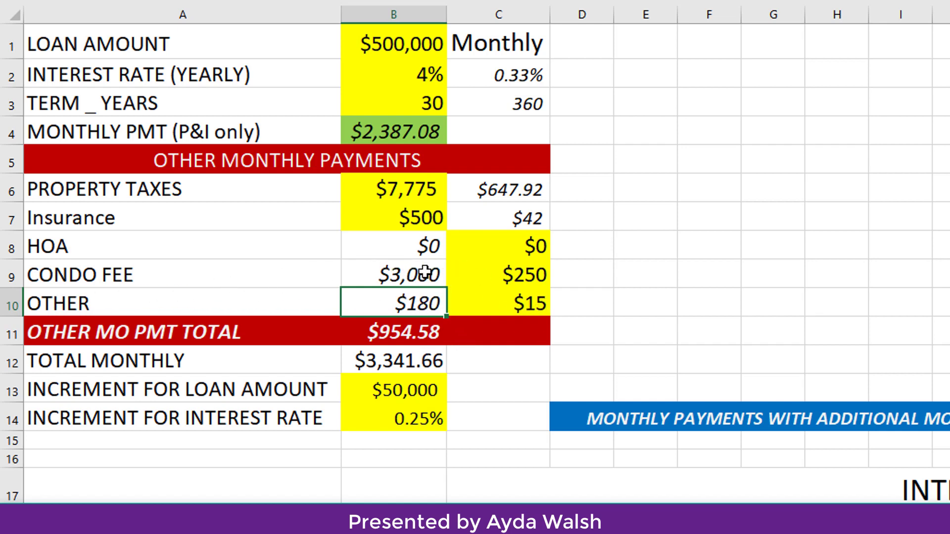
- Enter 100 as the monthly HOA fee in C8 and check the recalculated total monthly payment
{"action": "left_click", "coordinate": [529, 271]}
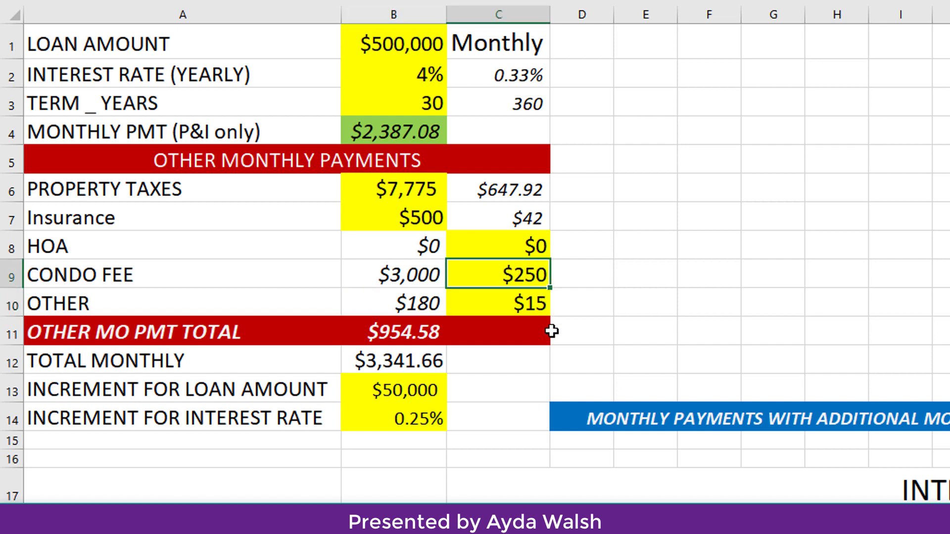
{"action": "left_click", "coordinate": [529, 244]}
{"action": "type", "text": "100"}
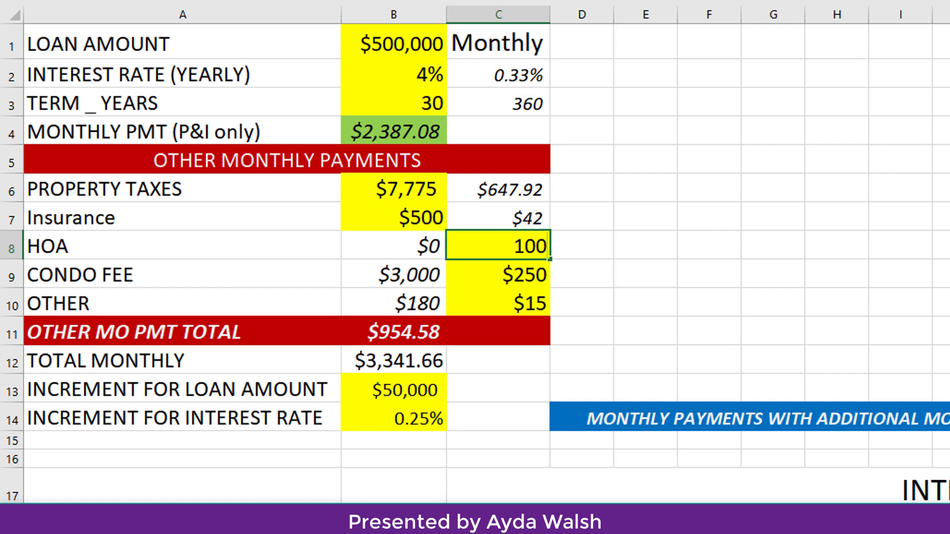
{"action": "key", "text": "Return"}
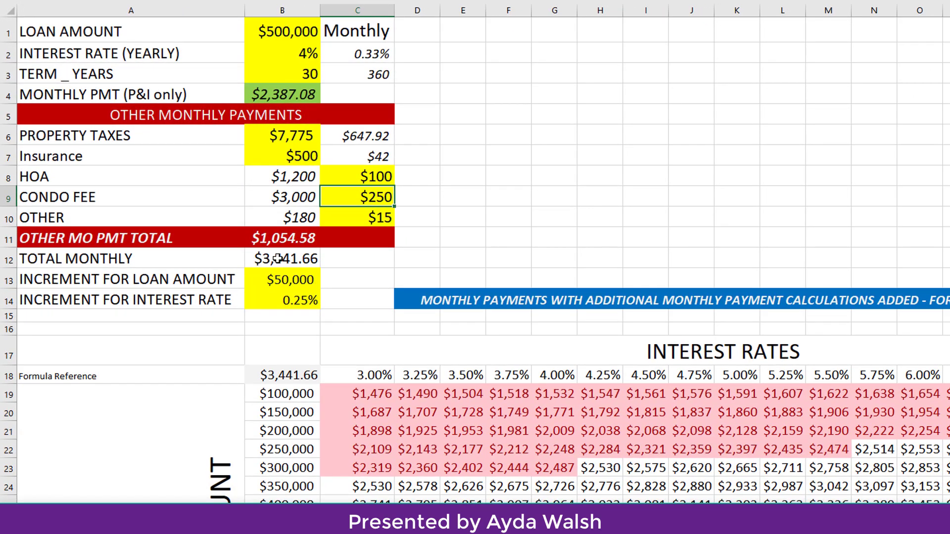
{"action": "left_click", "coordinate": [278, 258]}
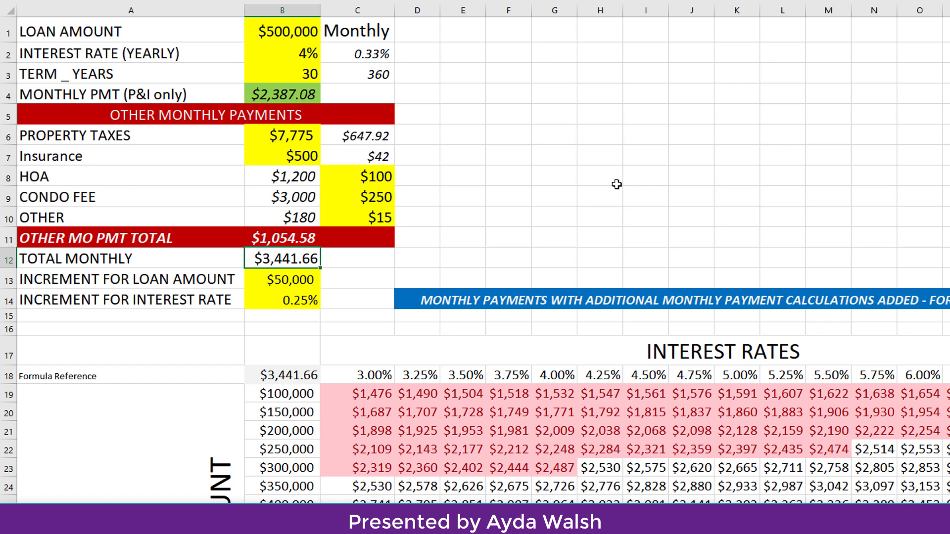
{"action": "scroll", "coordinate": [629, 398], "scroll_direction": "down", "scroll_amount": 1}
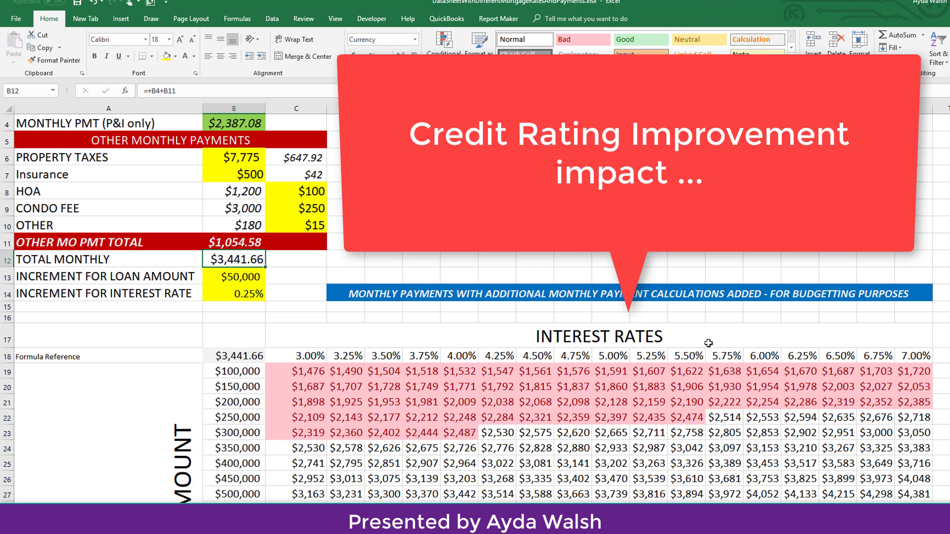
{"action": "scroll", "coordinate": [475, 307], "scroll_direction": "down", "scroll_amount": 2}
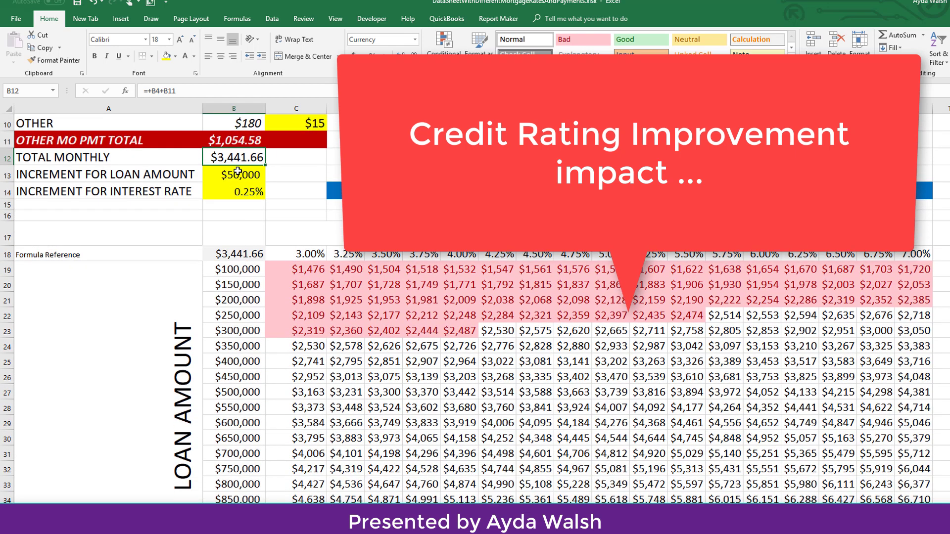
{"action": "scroll", "coordinate": [364, 251], "scroll_direction": "up", "scroll_amount": 2}
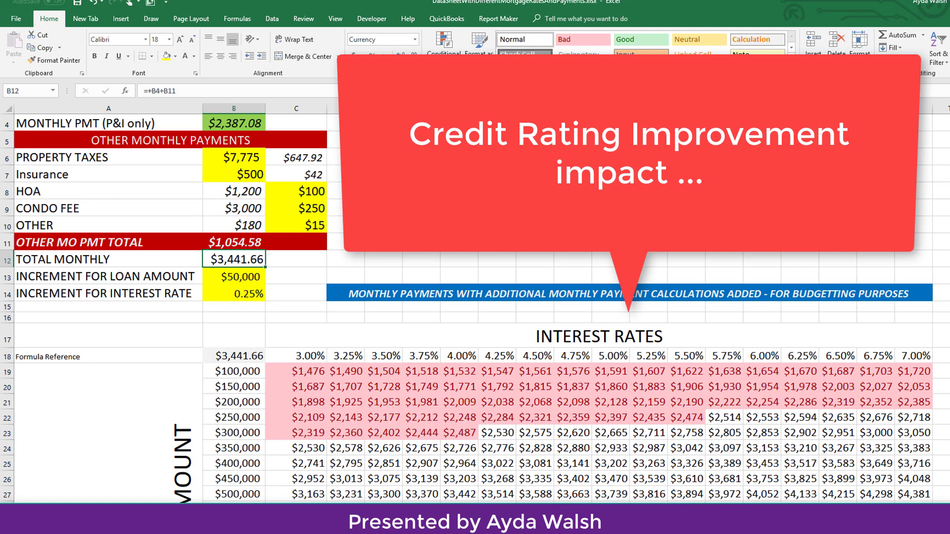
{"action": "left_click", "coordinate": [290, 192]}
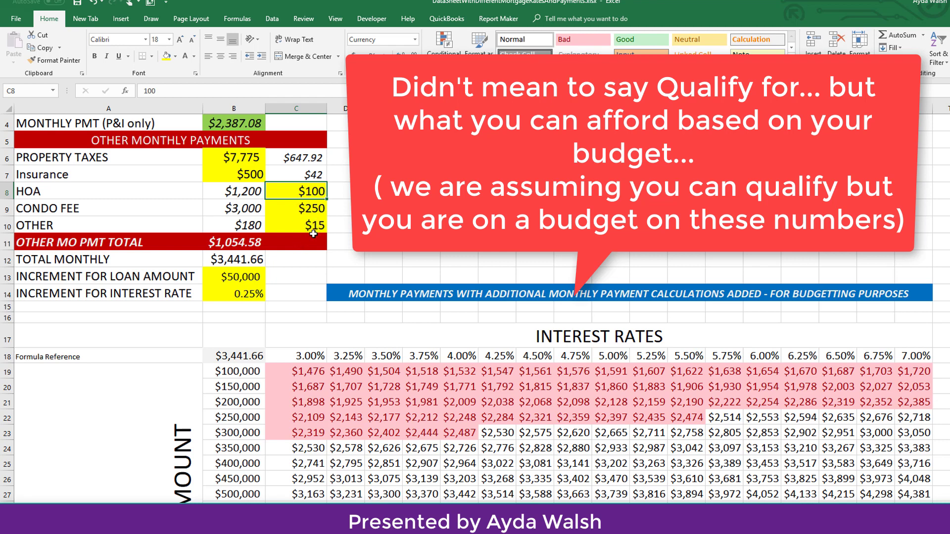
{"action": "left_click", "coordinate": [7, 433]}
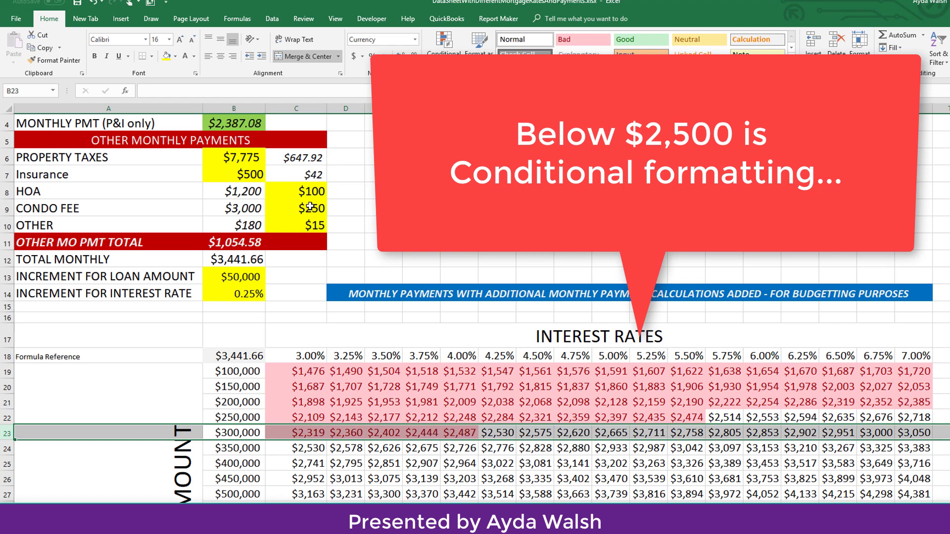
- Enter 0 as the monthly condo fee in C9, cutting the monthly total to $3,191.66
{"action": "left_click", "coordinate": [308, 212]}
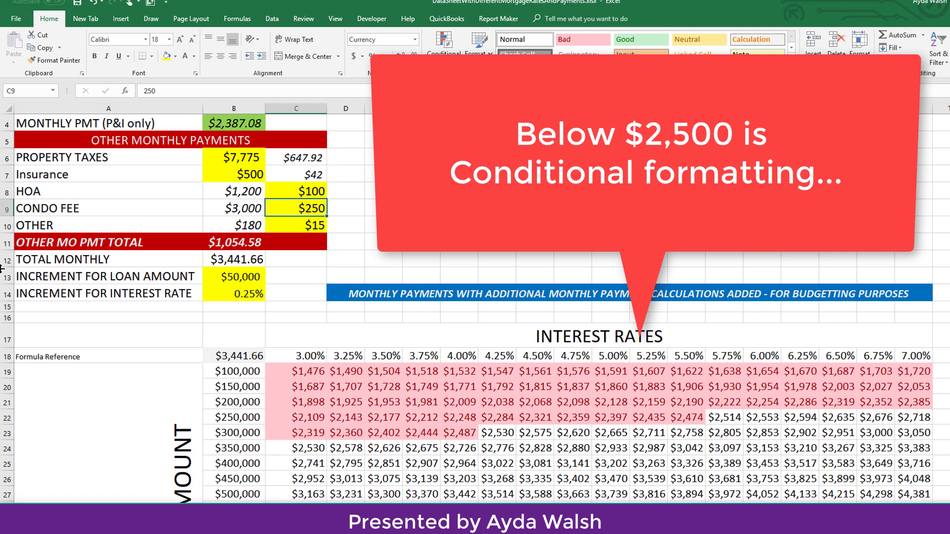
{"action": "type", "text": "0"}
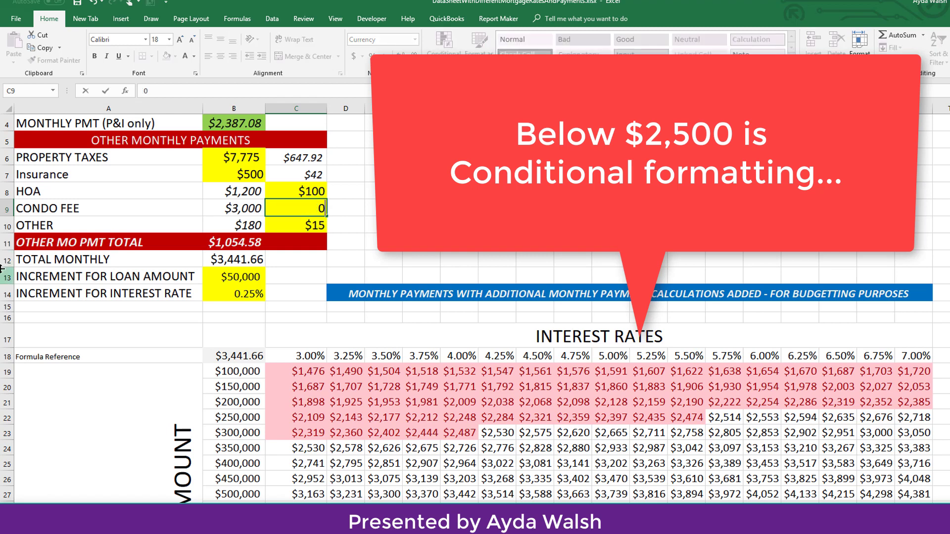
{"action": "key", "text": "Return"}
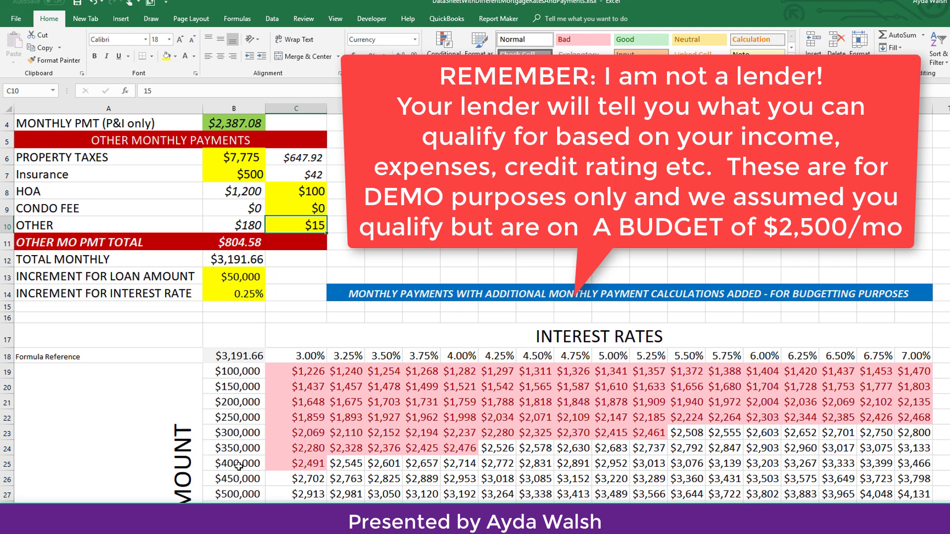
{"action": "left_click_drag", "start_coordinate": [239, 466], "coordinate": [297, 465]}
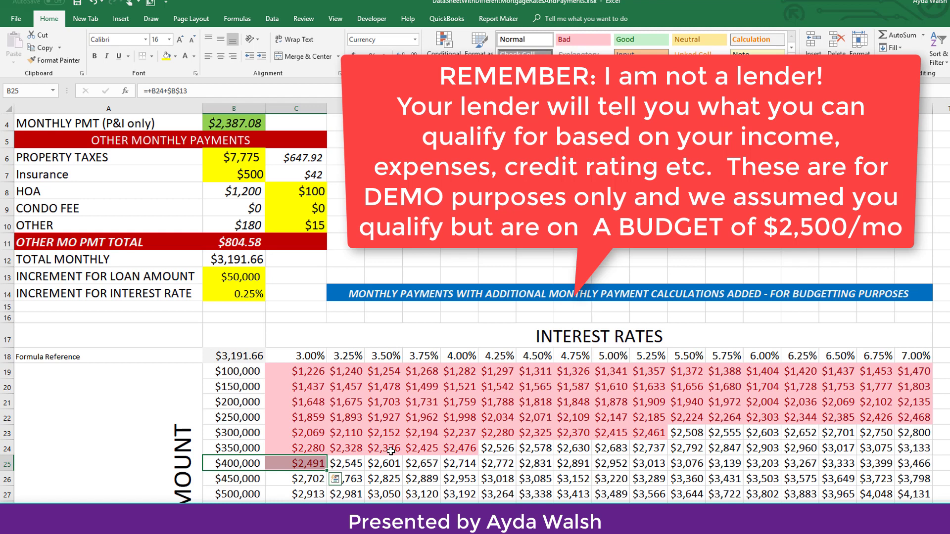
{"action": "left_click", "coordinate": [460, 447]}
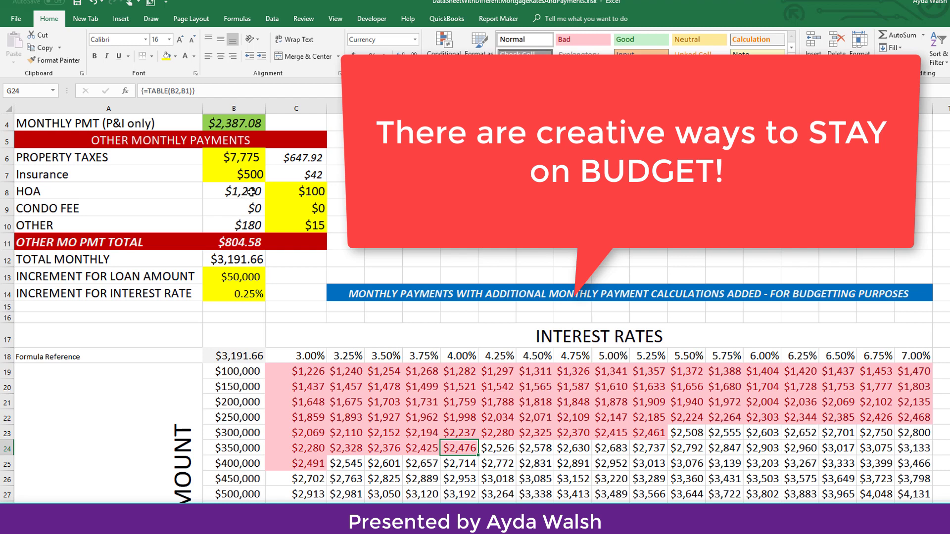
{"action": "left_click", "coordinate": [316, 192]}
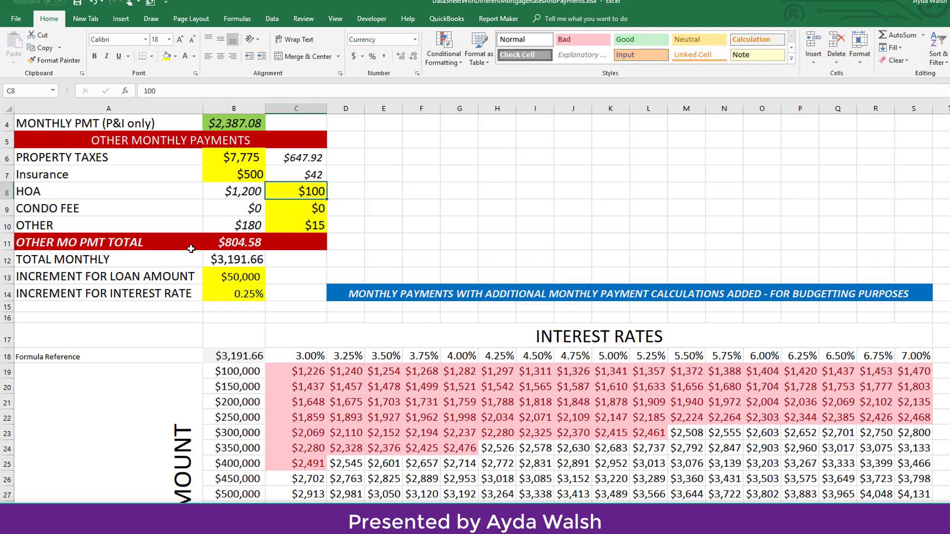
- Try a 200 HOA fee, then set both HOA (C8) and OTHER (C10) fees to 0
{"action": "type", "text": "200"}
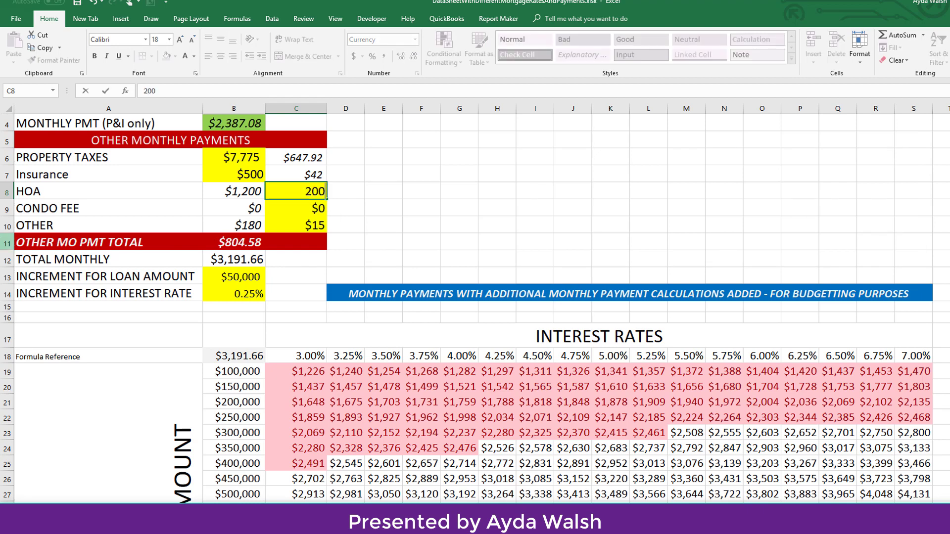
{"action": "key", "text": "Return"}
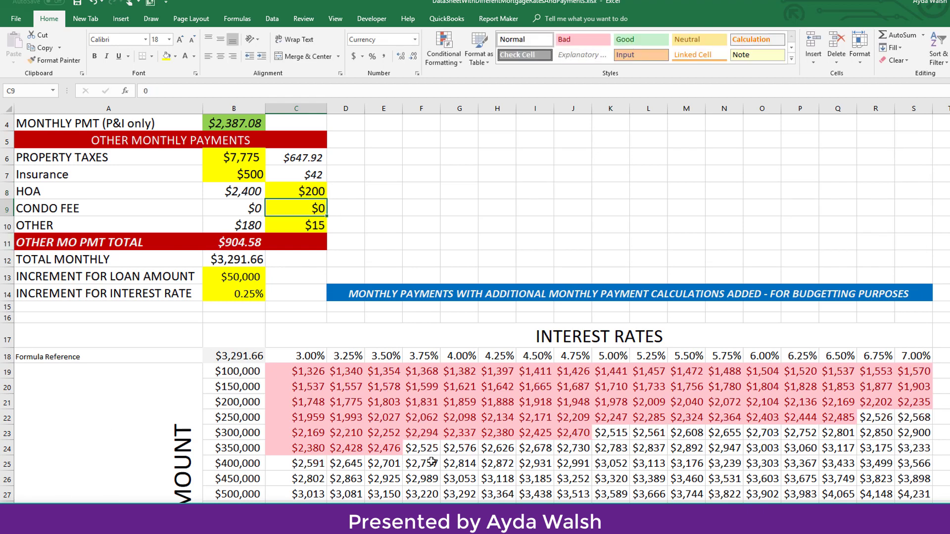
{"action": "left_click", "coordinate": [298, 192]}
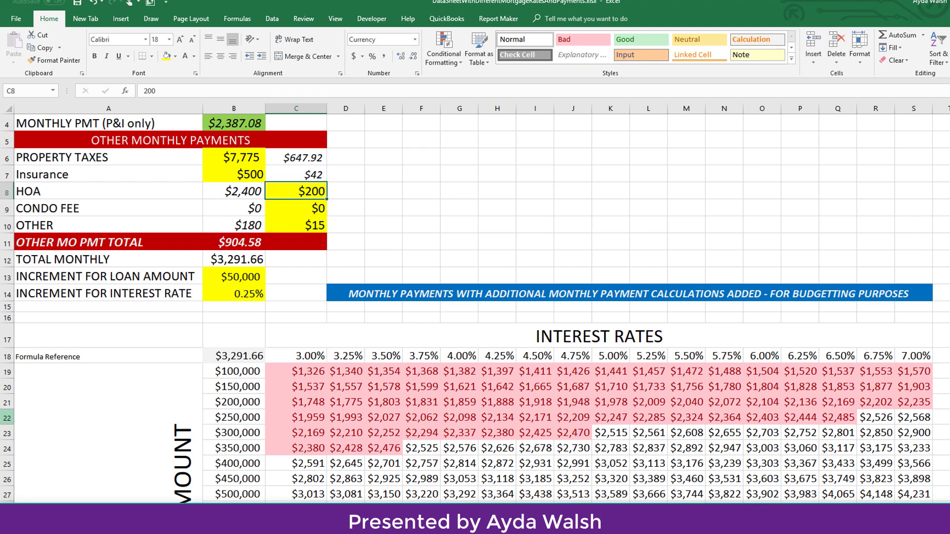
{"action": "type", "text": "0"}
{"action": "left_click", "coordinate": [314, 225]}
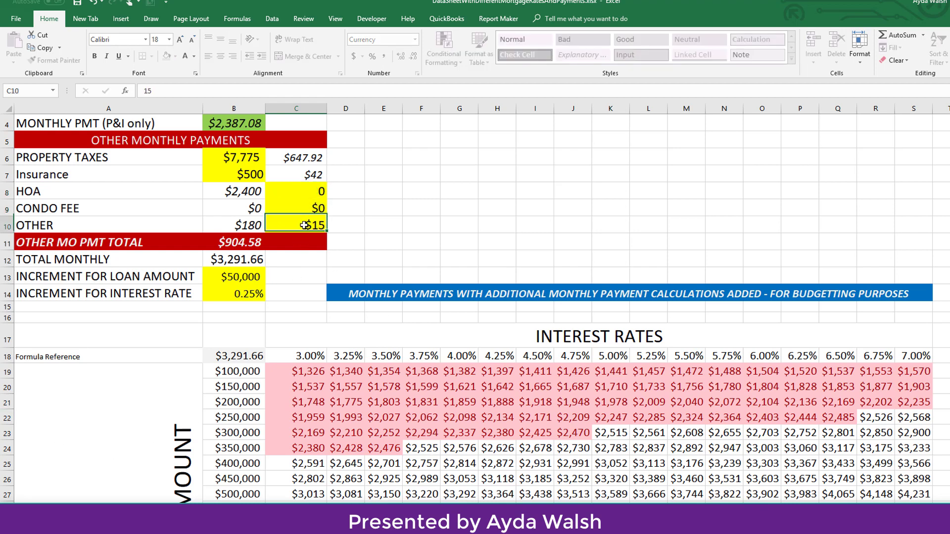
{"action": "type", "text": "00"}
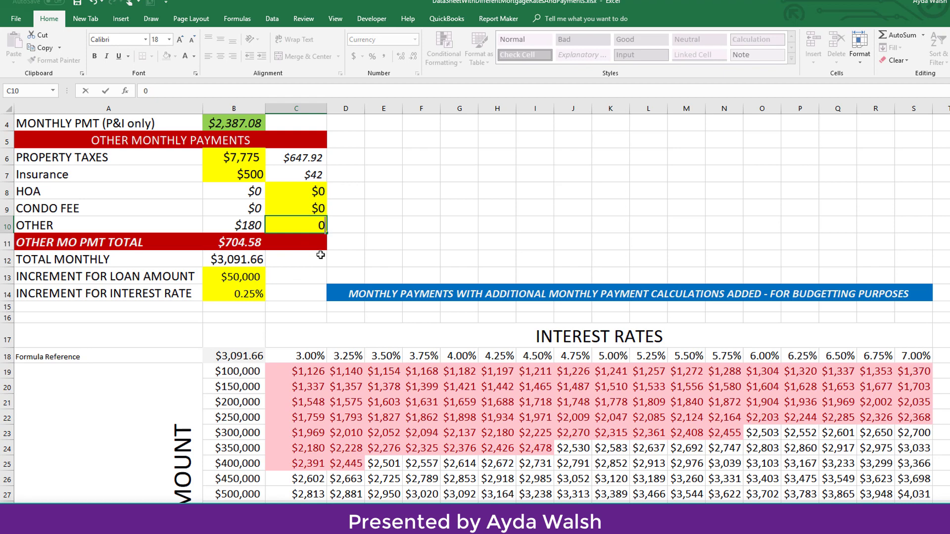
{"action": "key", "text": "Return"}
{"action": "left_click", "coordinate": [285, 158]}
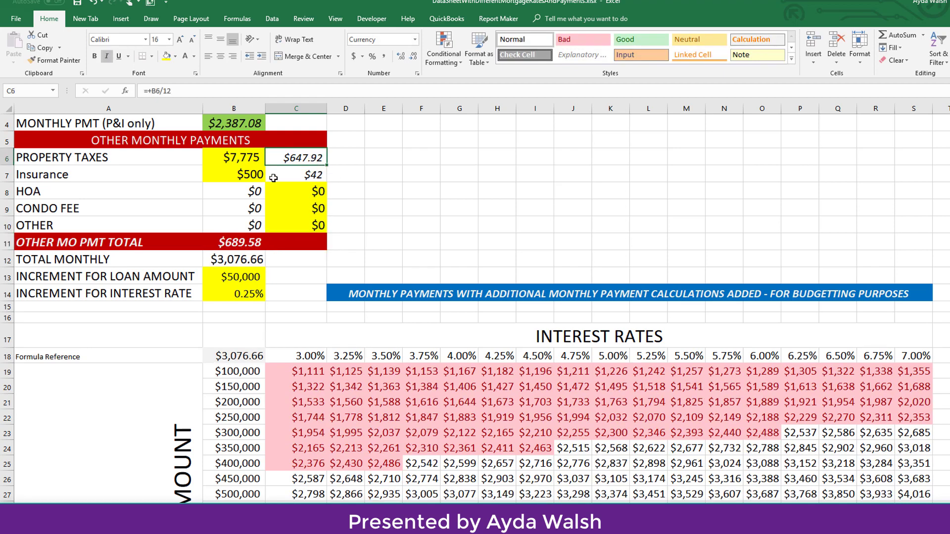
- Set yearly property taxes in B6 to 3000 and review the highlighted payments in the data table
{"action": "left_click", "coordinate": [246, 155]}
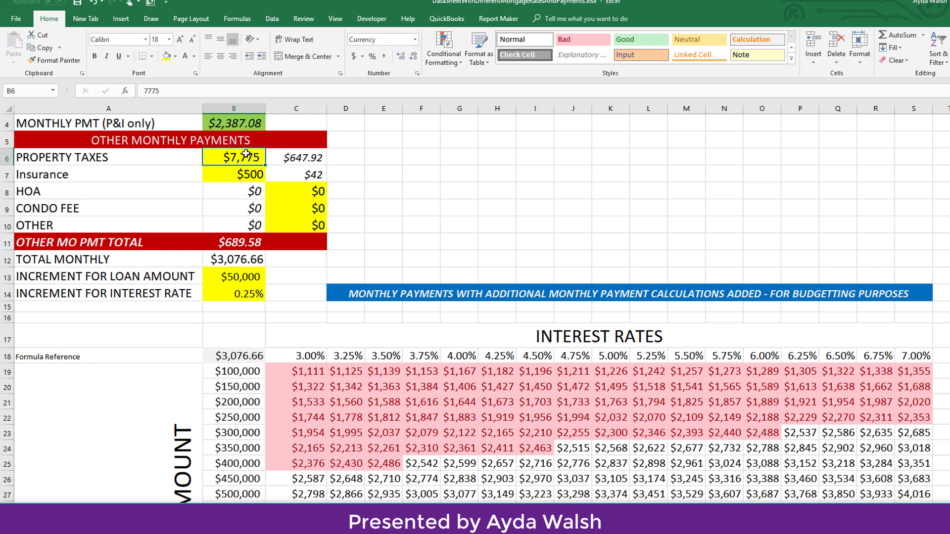
{"action": "type", "text": "3000"}
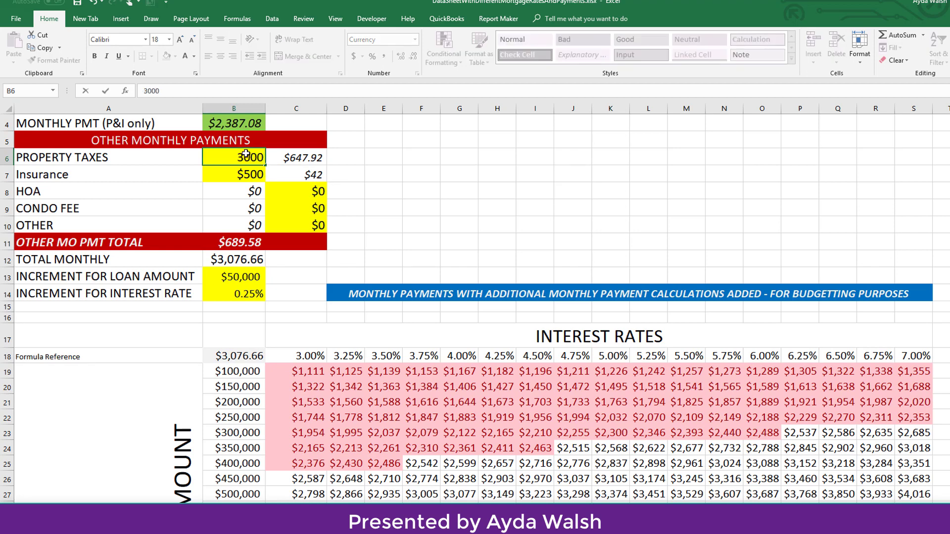
{"action": "key", "text": "Return"}
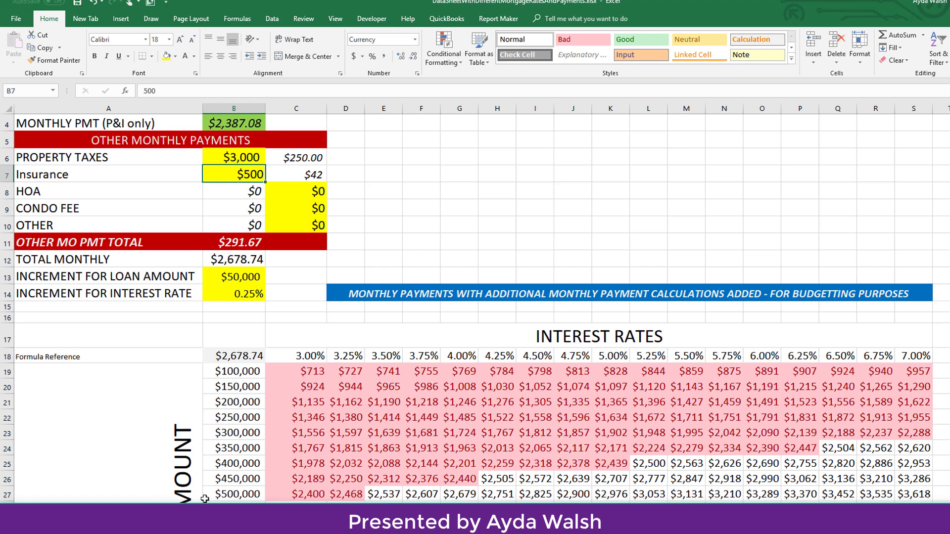
{"action": "scroll", "coordinate": [852, 428], "scroll_direction": "down", "scroll_amount": 1}
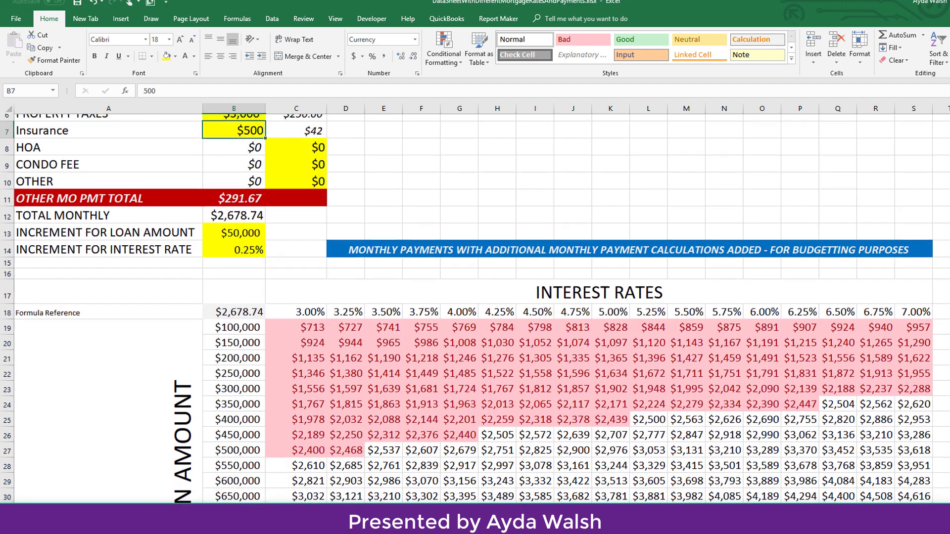
{"action": "scroll", "coordinate": [475, 307], "scroll_direction": "up", "scroll_amount": 2}
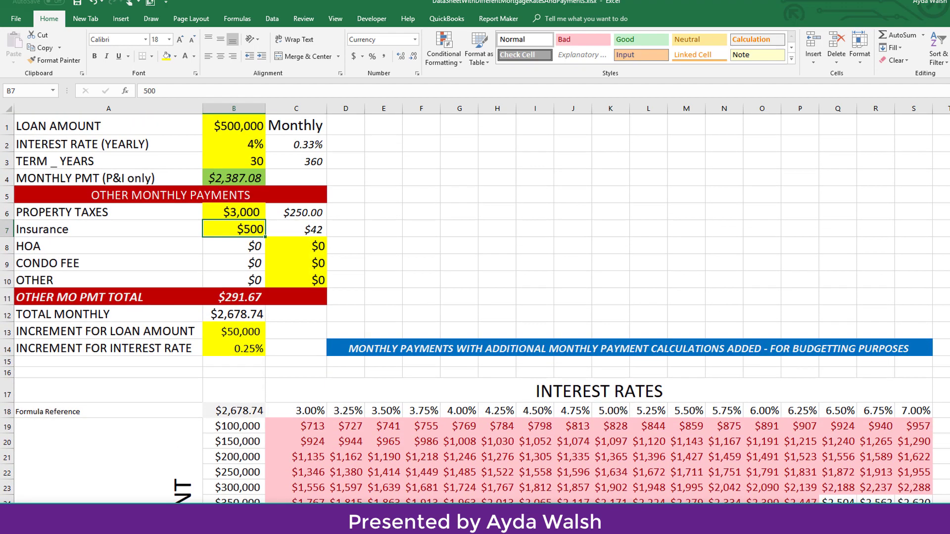
{"action": "scroll", "coordinate": [572, 346], "scroll_direction": "down", "scroll_amount": 1}
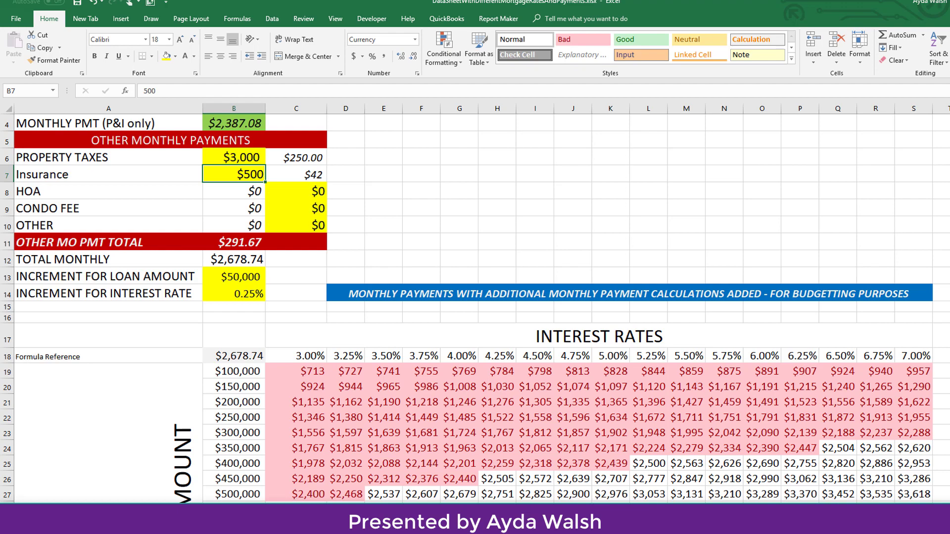
{"action": "scroll", "coordinate": [856, 416], "scroll_direction": "down", "scroll_amount": 3}
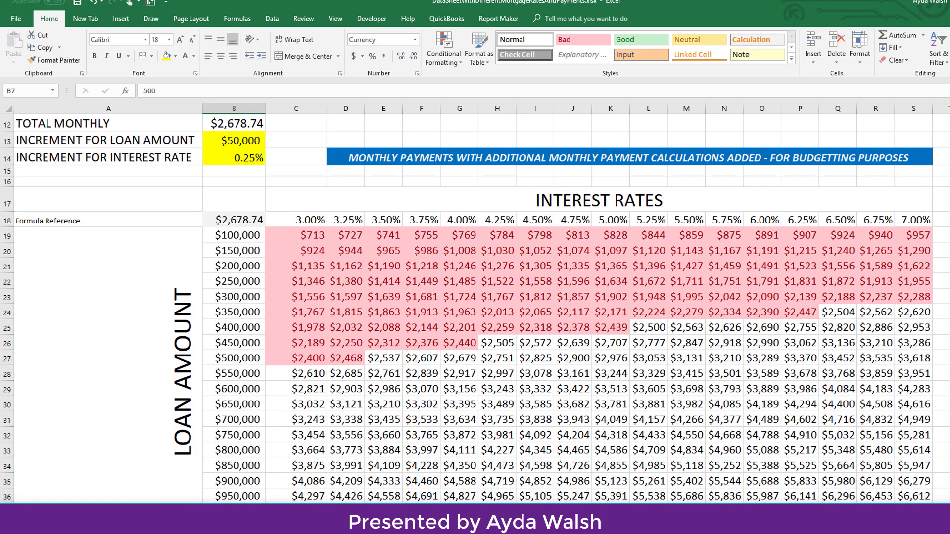
{"action": "scroll", "coordinate": [475, 307], "scroll_direction": "up", "scroll_amount": 4}
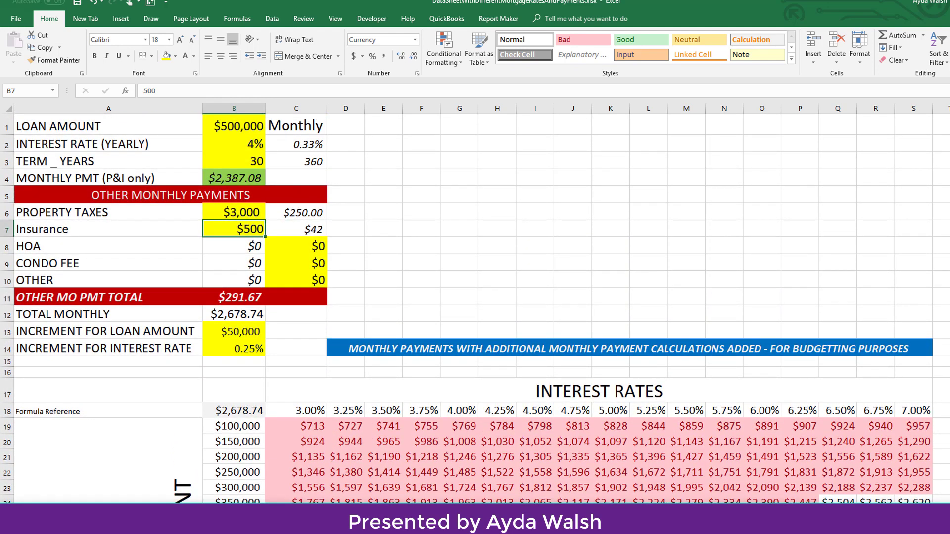